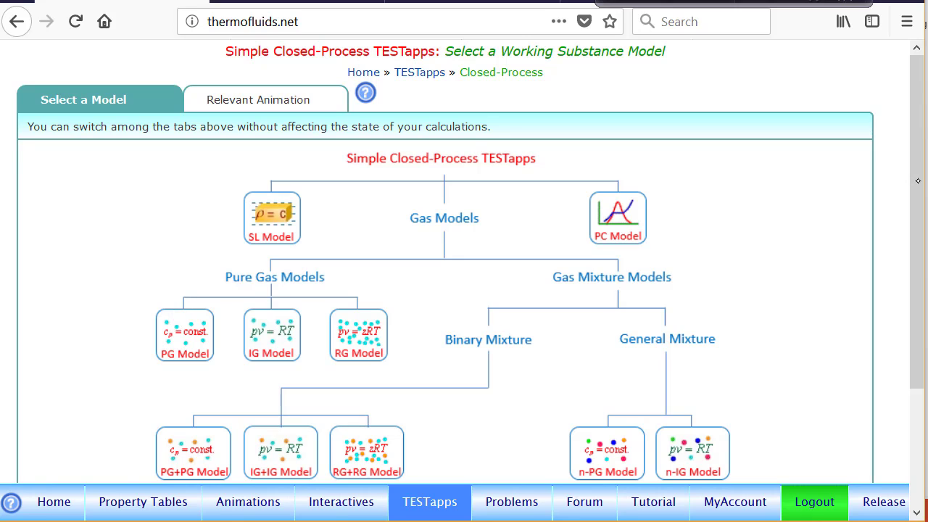
- Open the HTML5 TESTapp for the PG (Perfect Gas) model of simple closed processes
left_click_drag(918, 181, 921, 241)
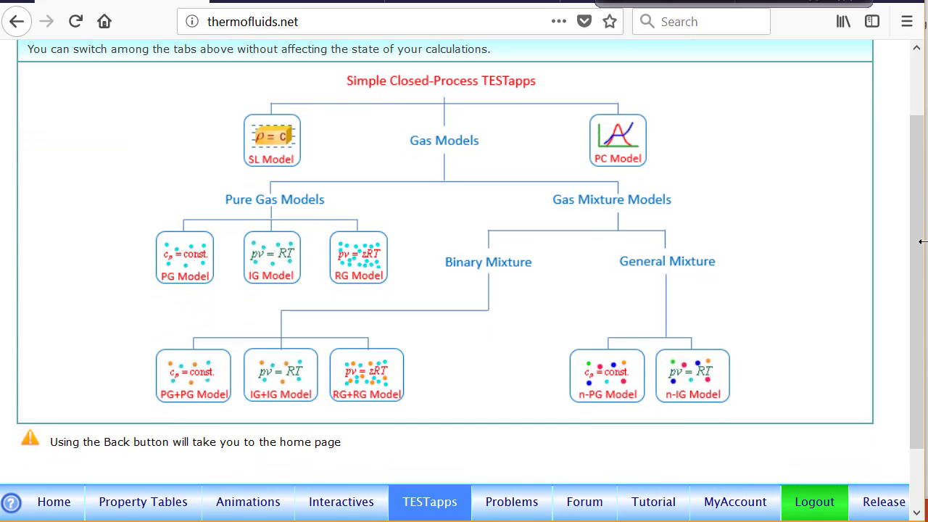
left_click(182, 262)
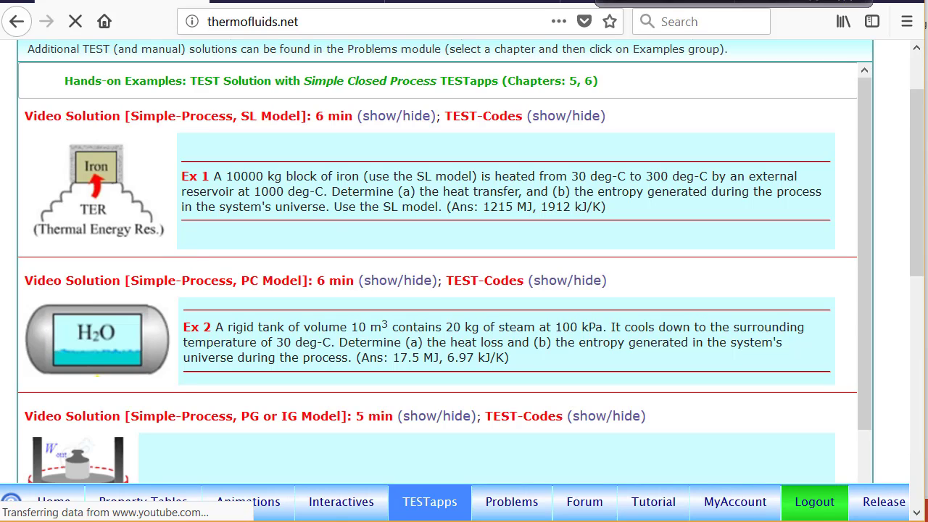
left_click_drag(923, 190, 923, 157)
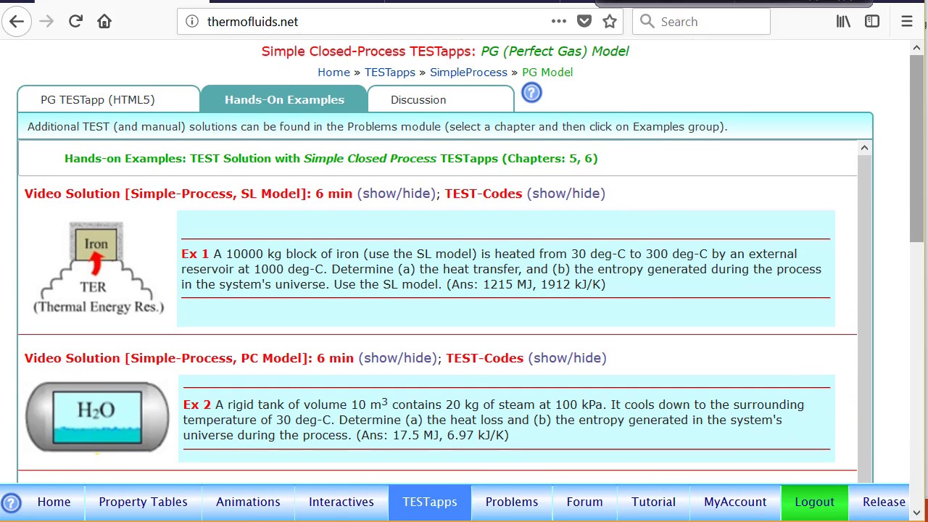
left_click(105, 99)
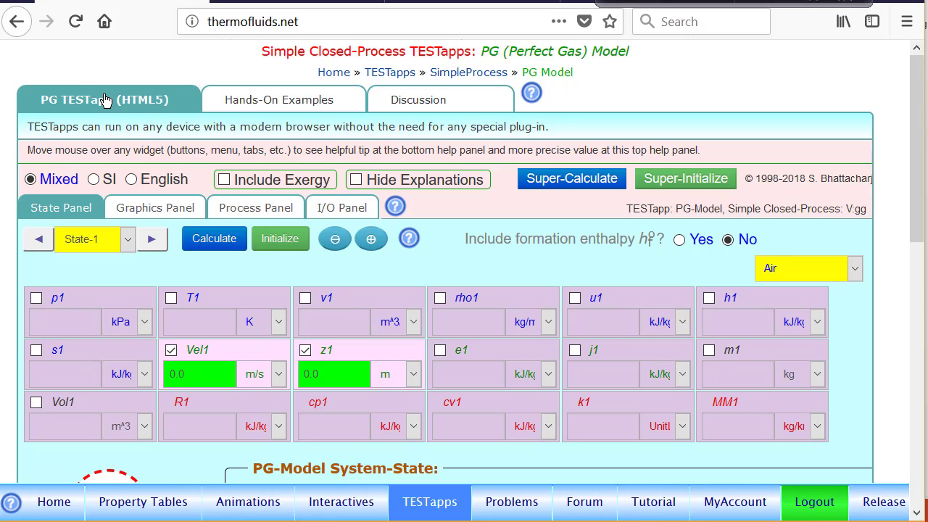
- Calculate State-1 for air with pressure p1 of 200 kPa, temperature T1 of 300 K and mass m1 of 1 kg
left_click_drag(914, 183, 915, 224)
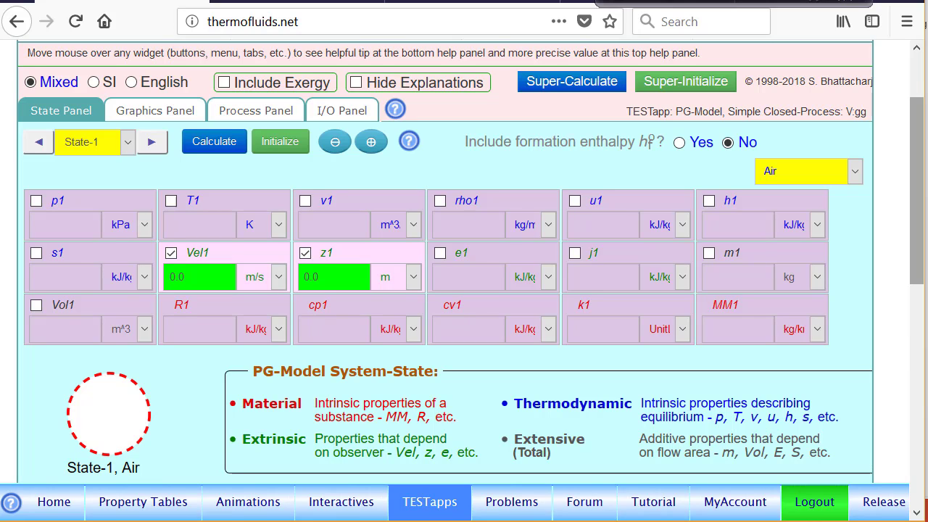
left_click(82, 202)
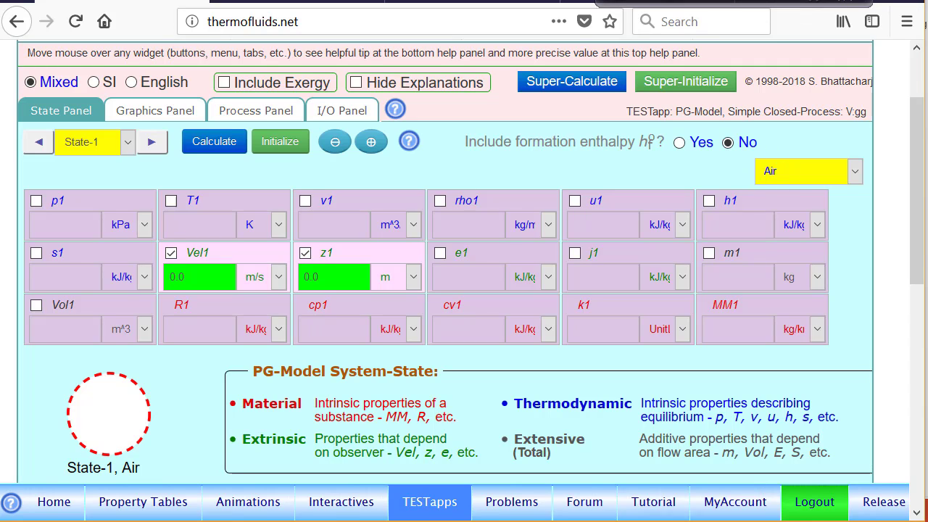
left_click(73, 201)
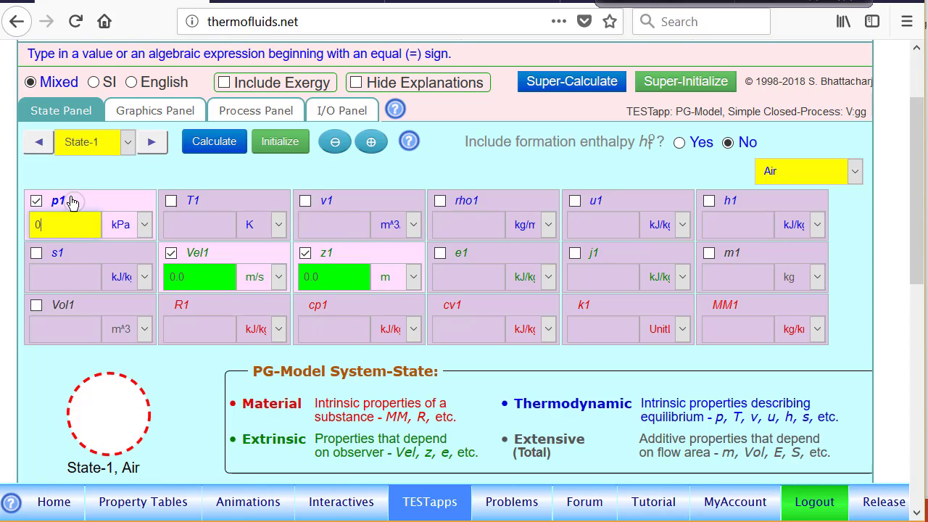
type("200")
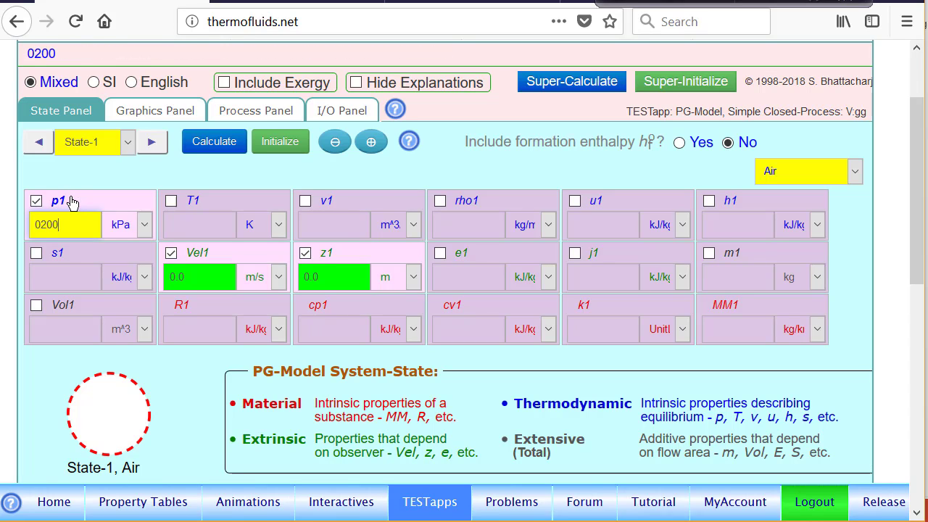
left_click(226, 202)
type("3000")
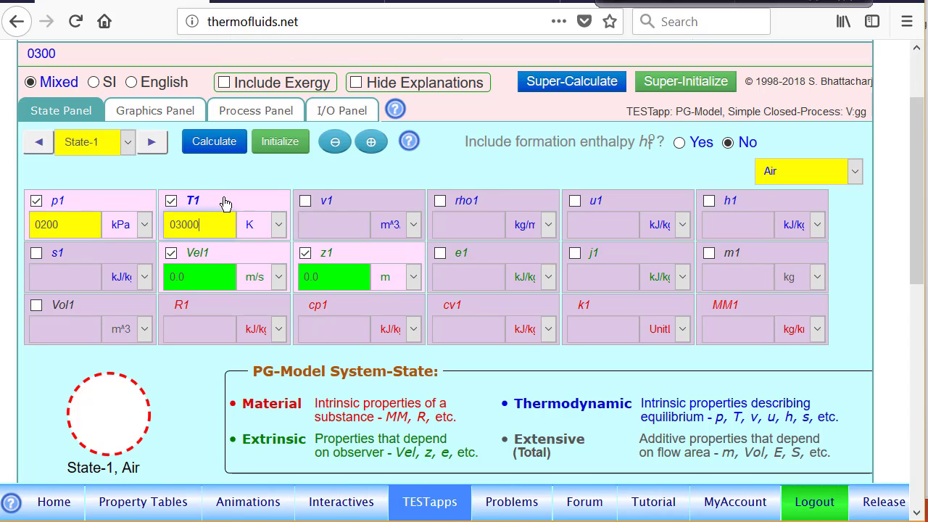
key("BackSpace")
left_click(763, 253)
type("1")
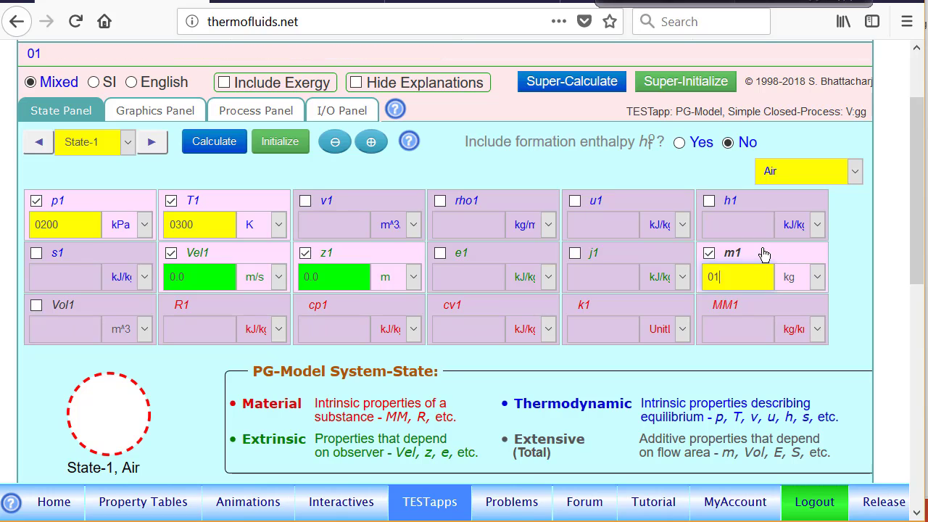
key("Return")
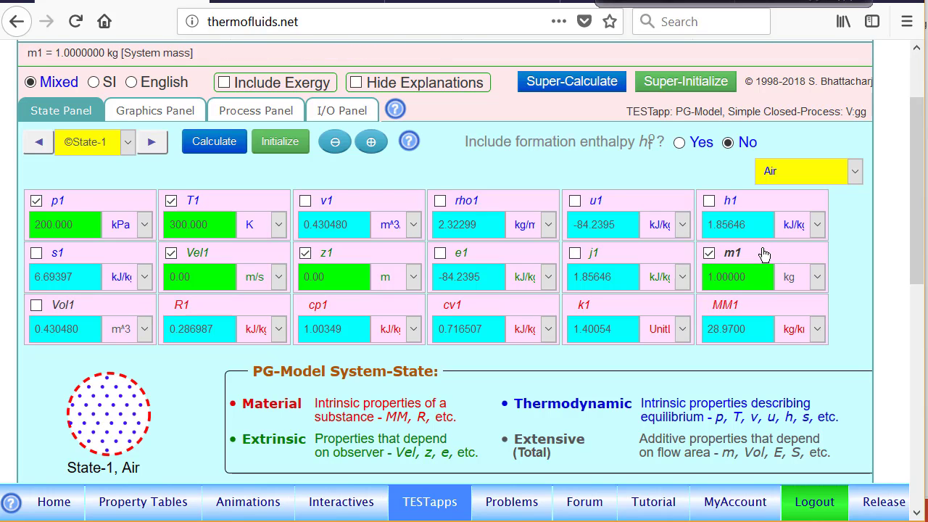
- Set up State-2 with the expressions p2 =p1 and m2 =m1, and calculate it
left_click(152, 142)
left_click(83, 208)
type("0")
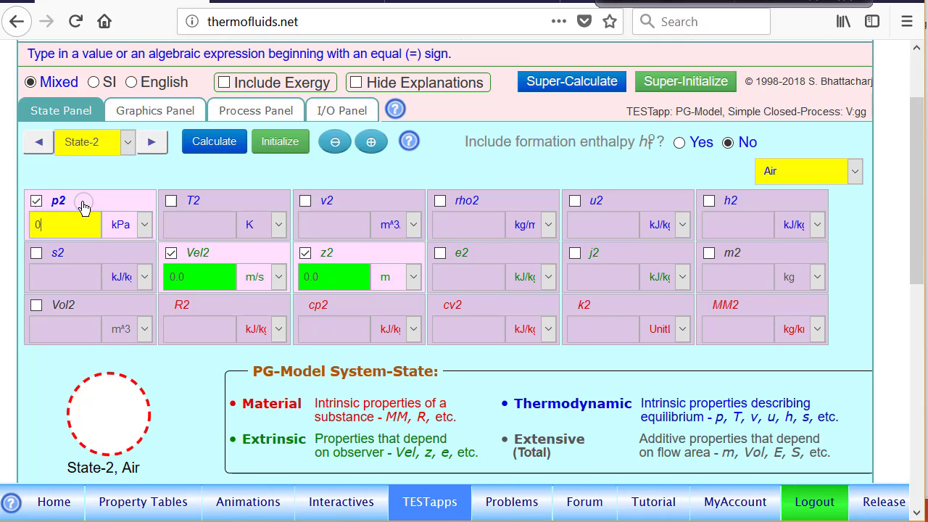
type("=p1")
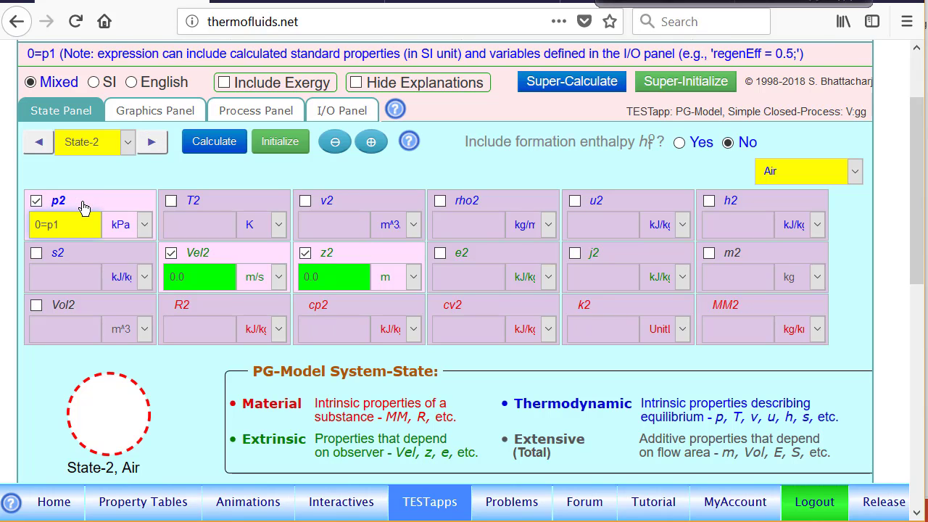
left_click(752, 258)
type("0=")
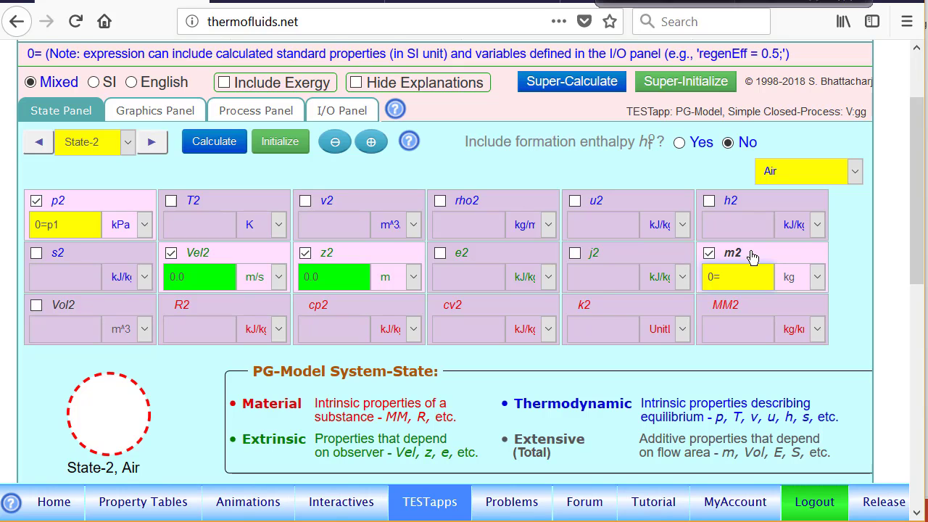
type("m1")
key("Return")
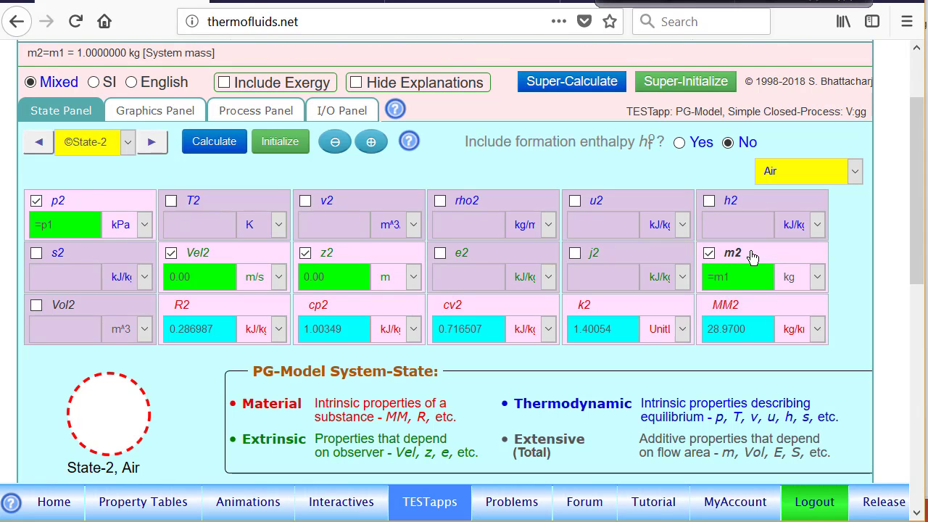
- Define the user-code variable "Tfinal = 1000;" in a cleared input area and evaluate it
left_click(347, 110)
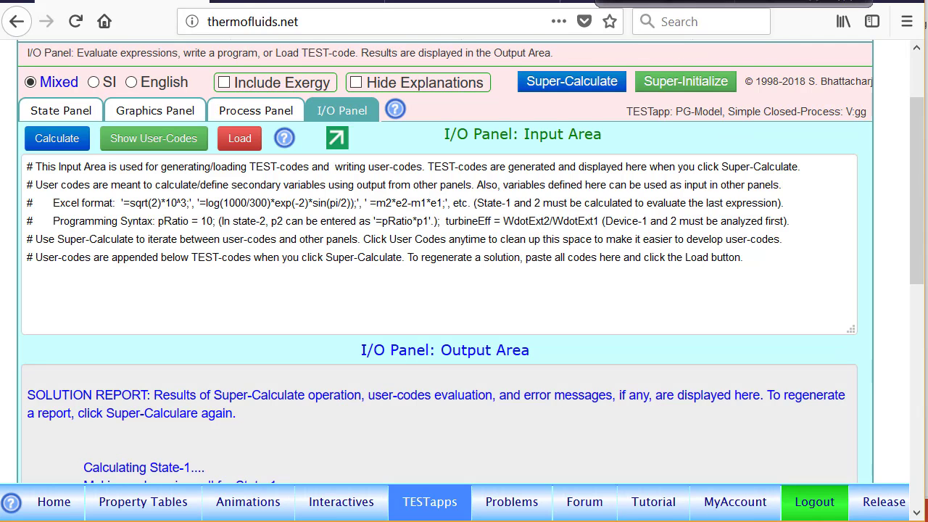
left_click(135, 147)
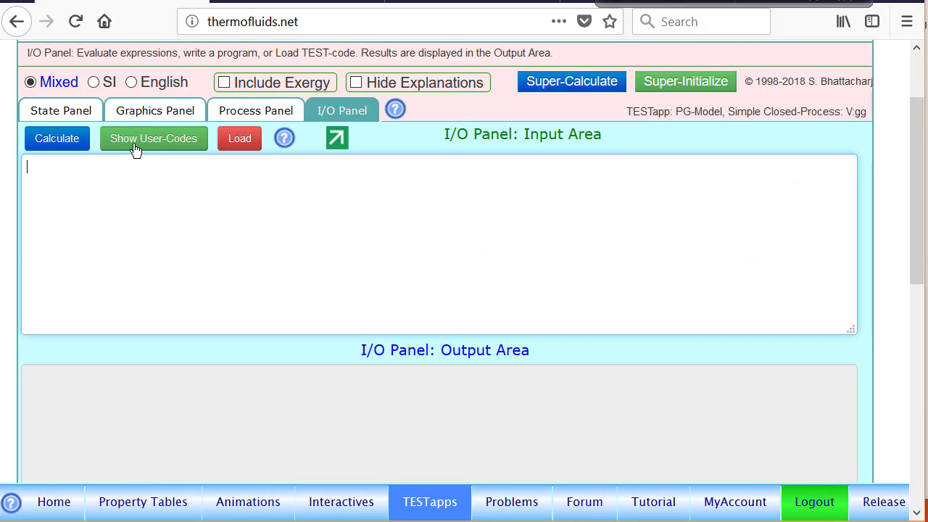
type("Tfinal = 1000")
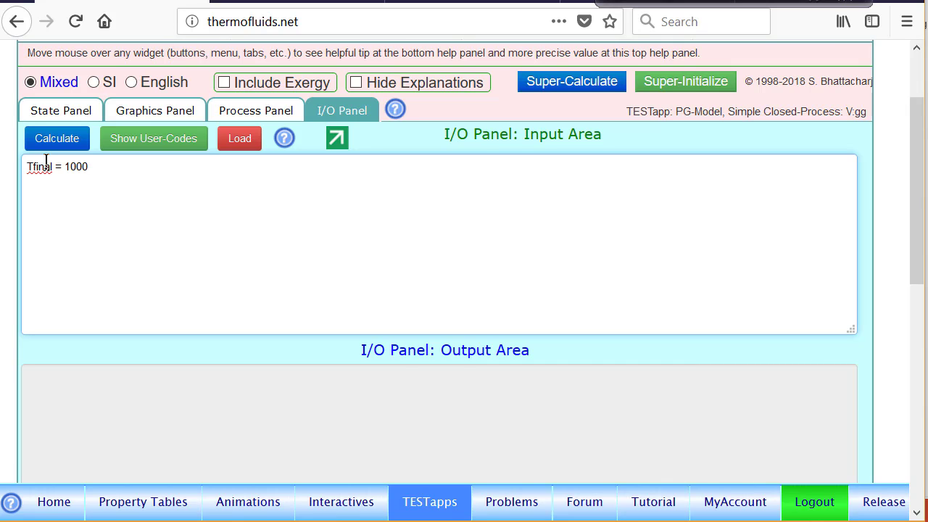
type(";")
key("Return")
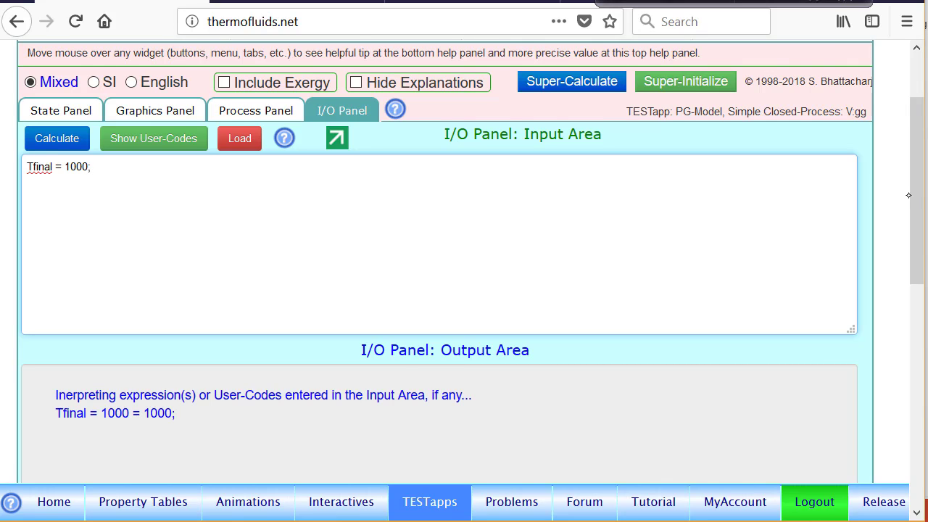
left_click_drag(919, 204, 921, 247)
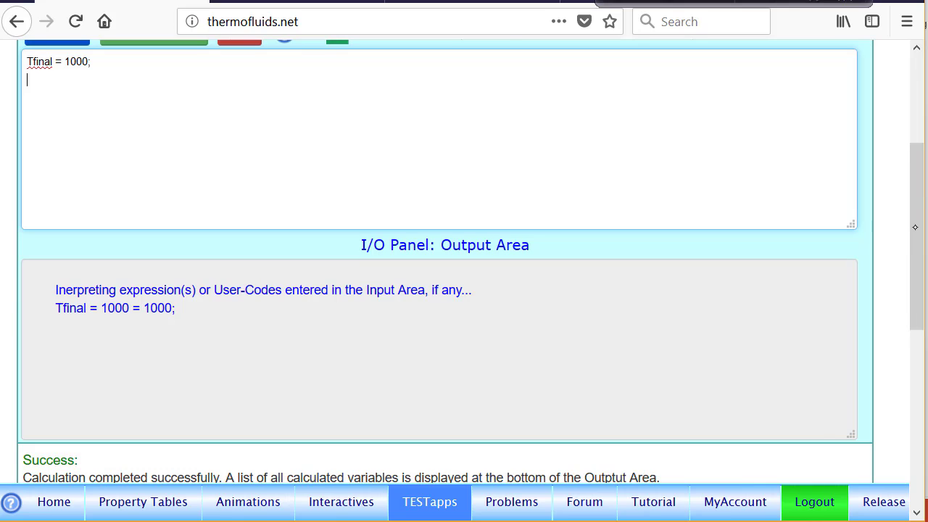
- Set the temperature T2 of State-2 to the expression =Tfinal and calculate the state
left_click_drag(917, 209, 917, 122)
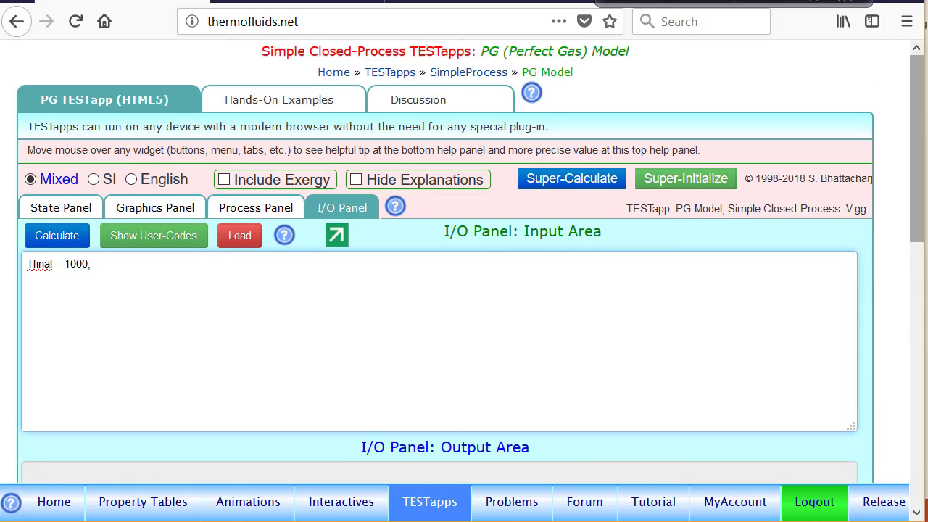
left_click(70, 206)
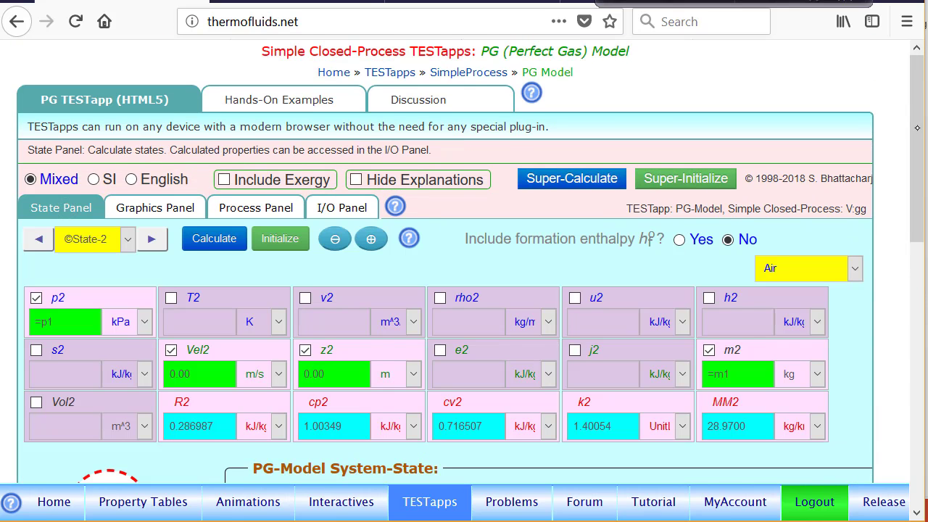
left_click_drag(917, 128, 917, 177)
left_click(196, 321)
type("0")
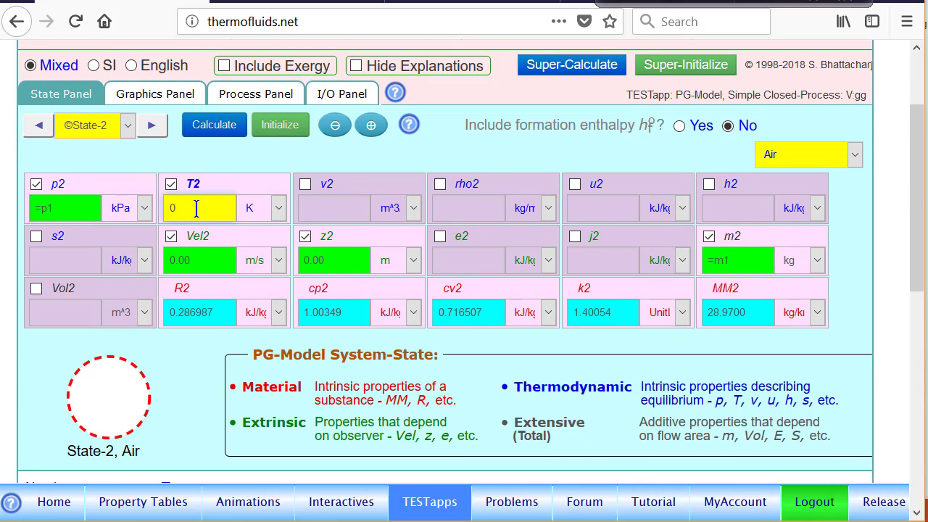
type("=")
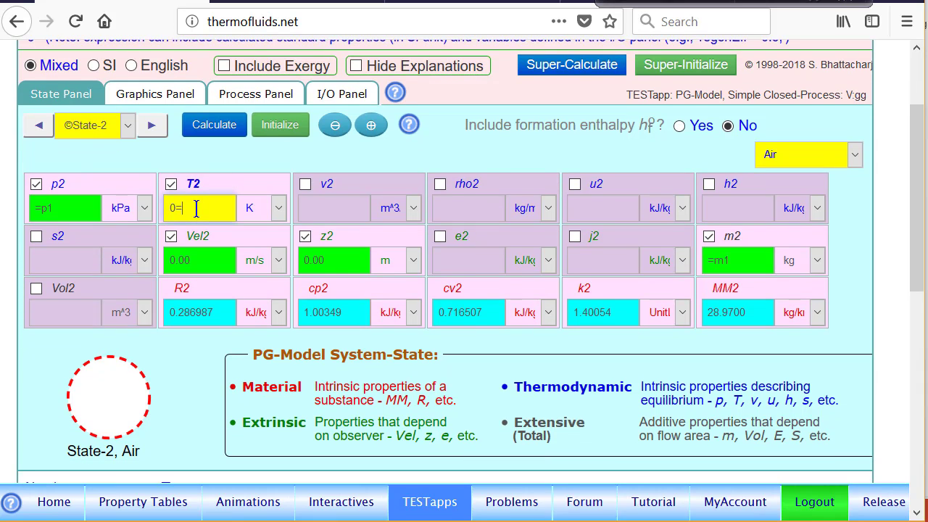
type("Tfina")
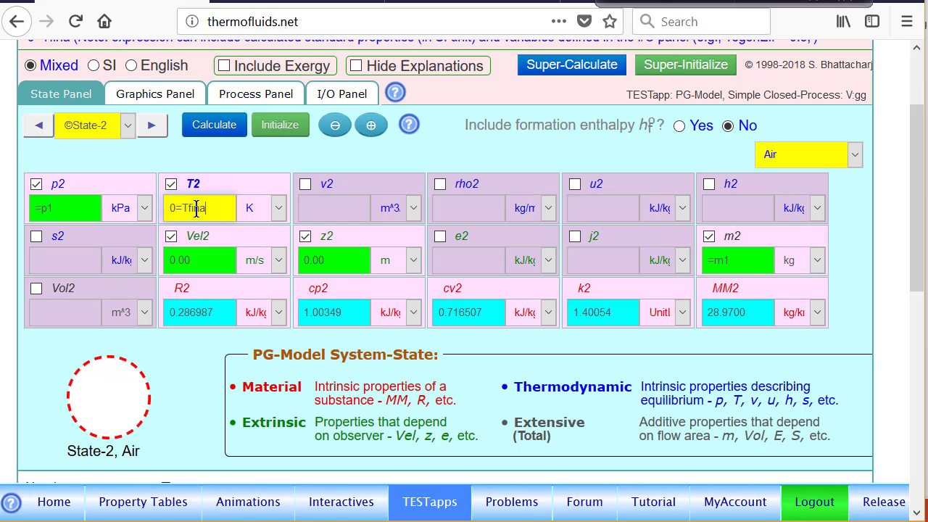
type("l")
key("Return")
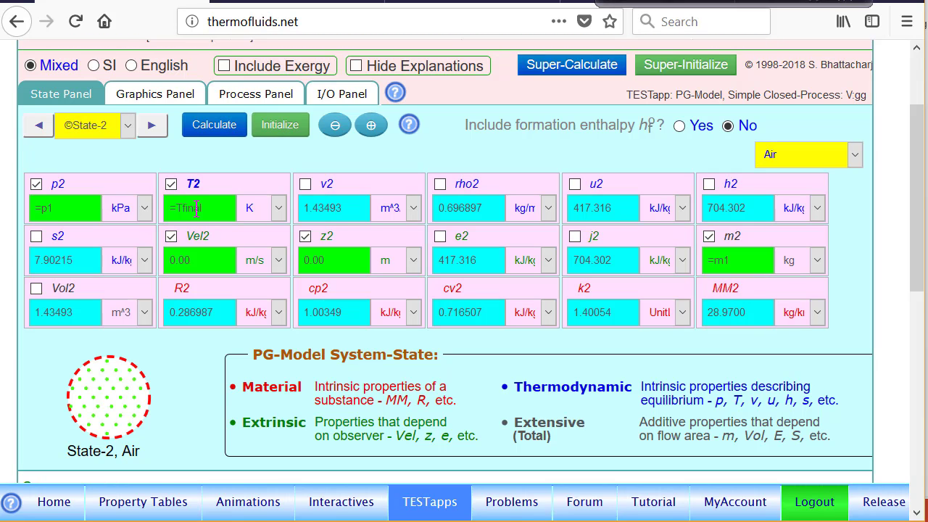
- Review the calculated properties of State-1 and State-2 and open the setup of Process-1
scroll(197, 208, "up", 2)
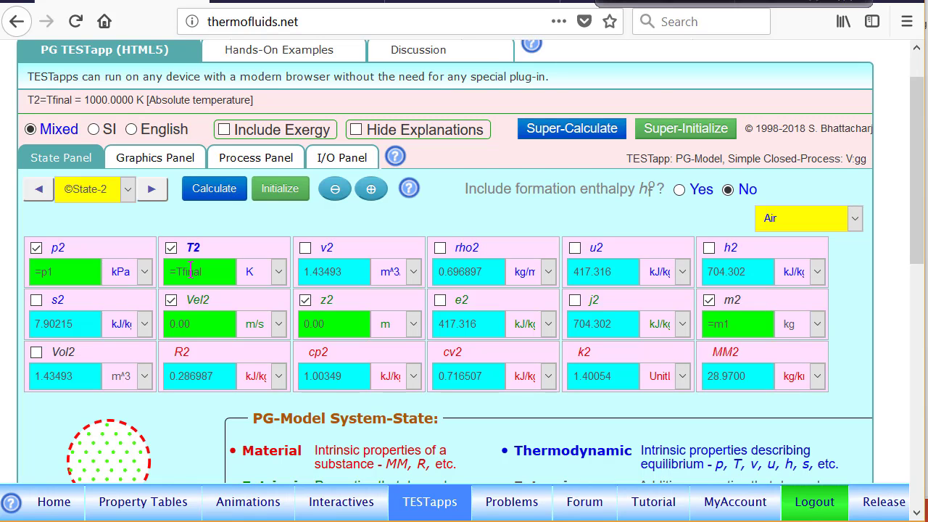
scroll(464, 261, "down", 2)
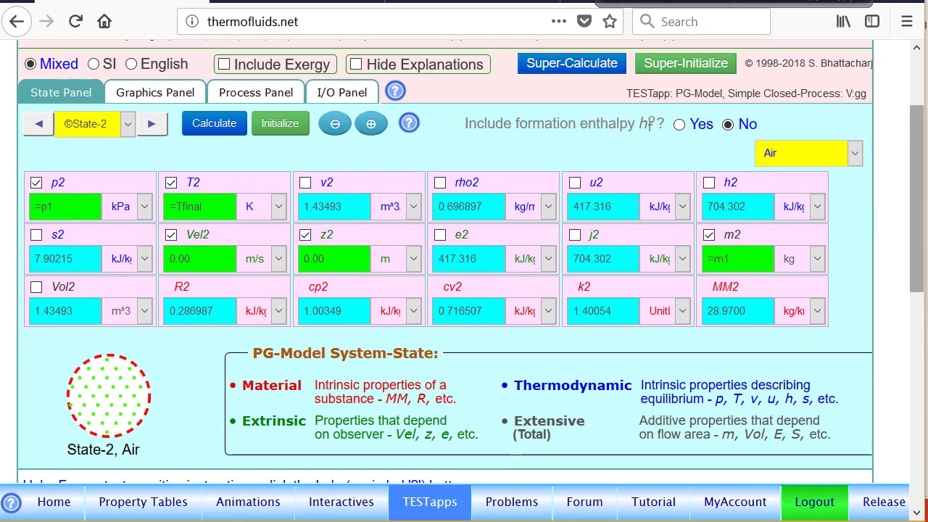
left_click(39, 123)
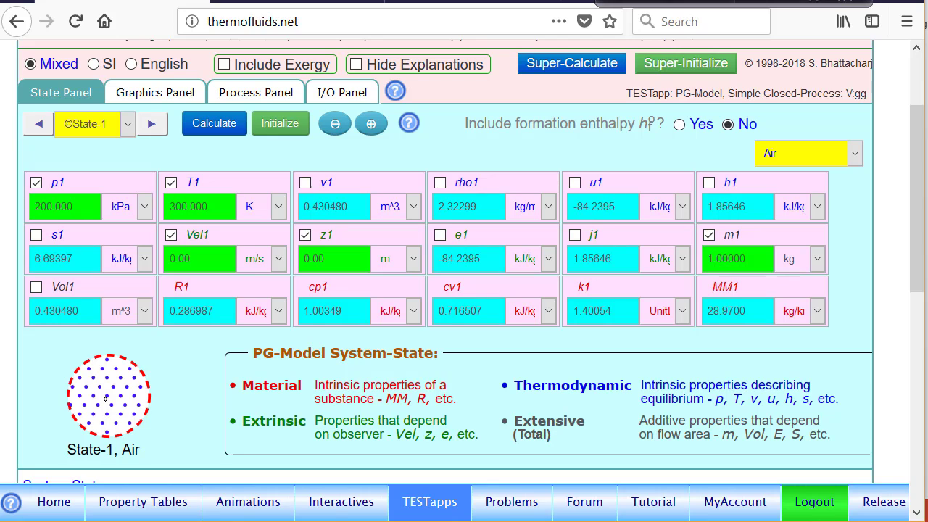
left_click(152, 125)
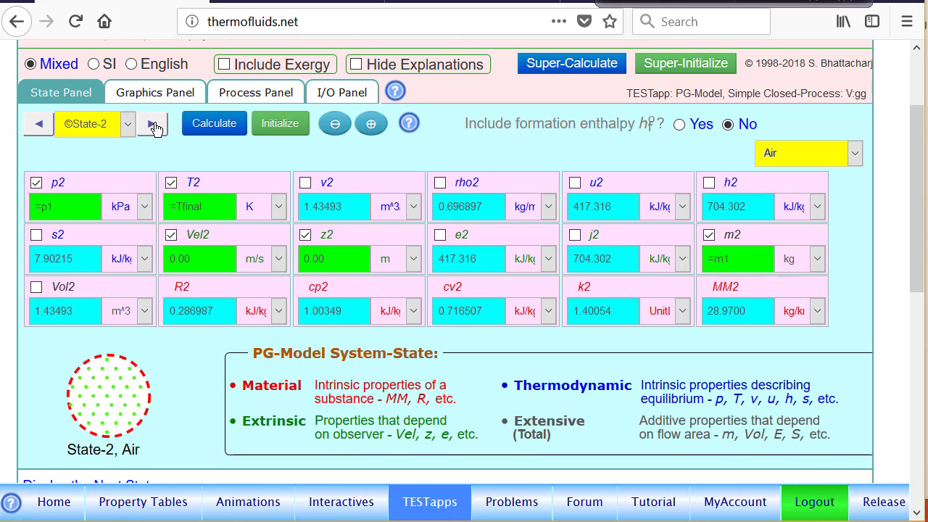
scroll(154, 127, "up", 1)
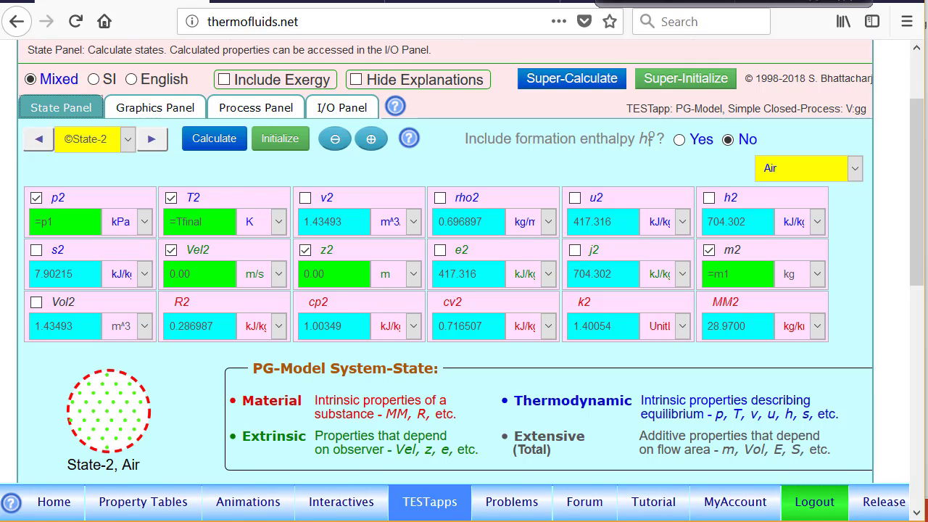
left_click(255, 109)
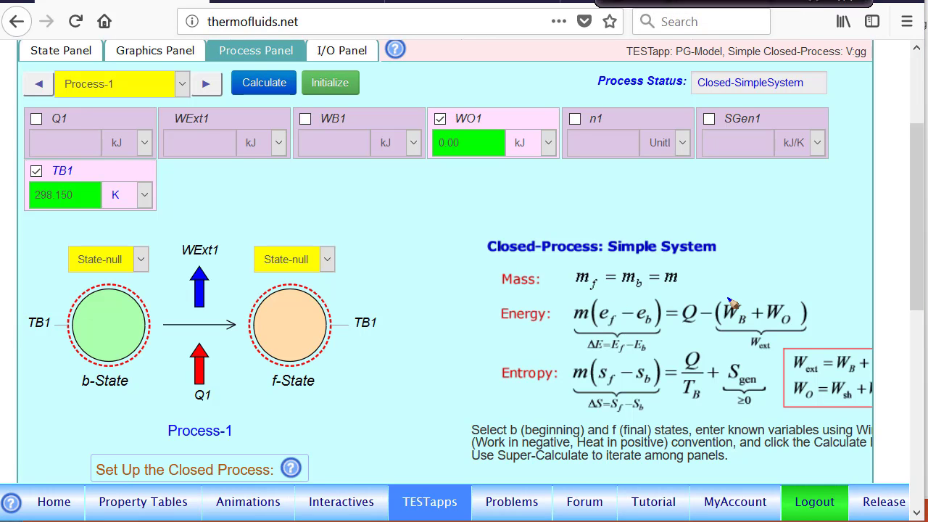
left_click_drag(53, 107, 78, 120)
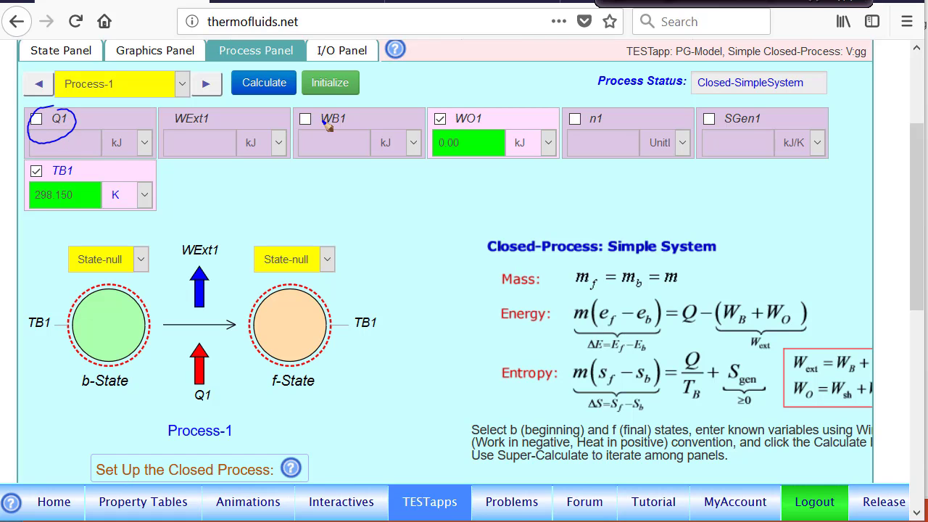
mouse_move(337, 107)
left_mouse_down()
mouse_move(307, 149)
mouse_move(355, 118)
left_mouse_up()
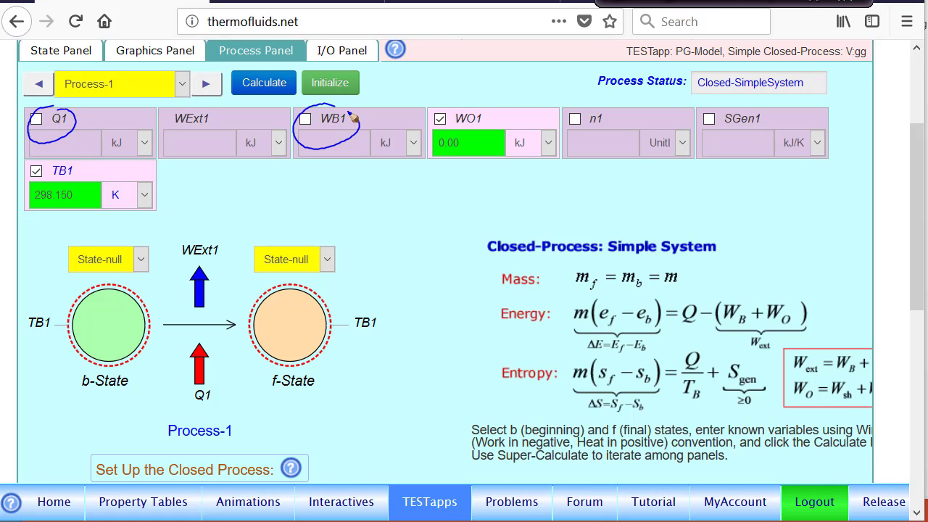
mouse_move(472, 97)
left_mouse_down()
mouse_move(468, 145)
mouse_move(491, 97)
left_mouse_up()
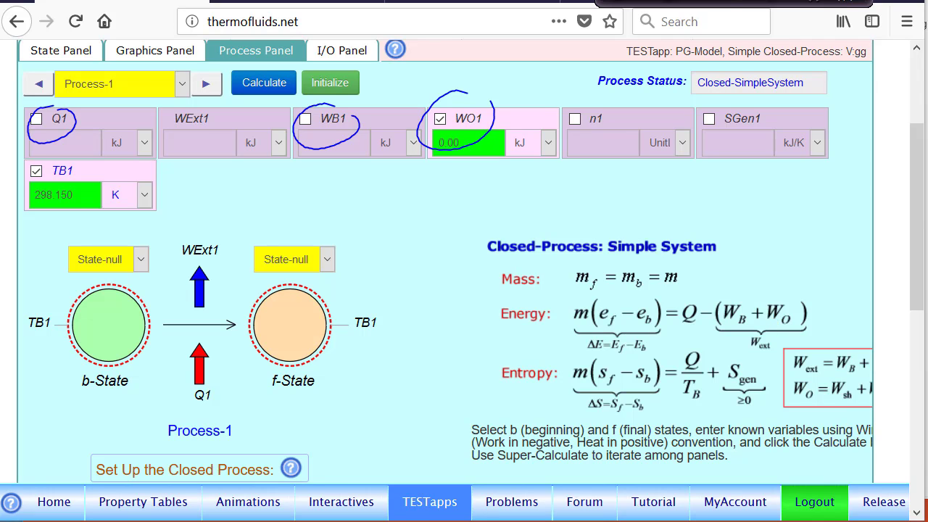
- Assign State-1 as the beginning state and State-2 as the final state of Process-1 and calculate the process
key("e")
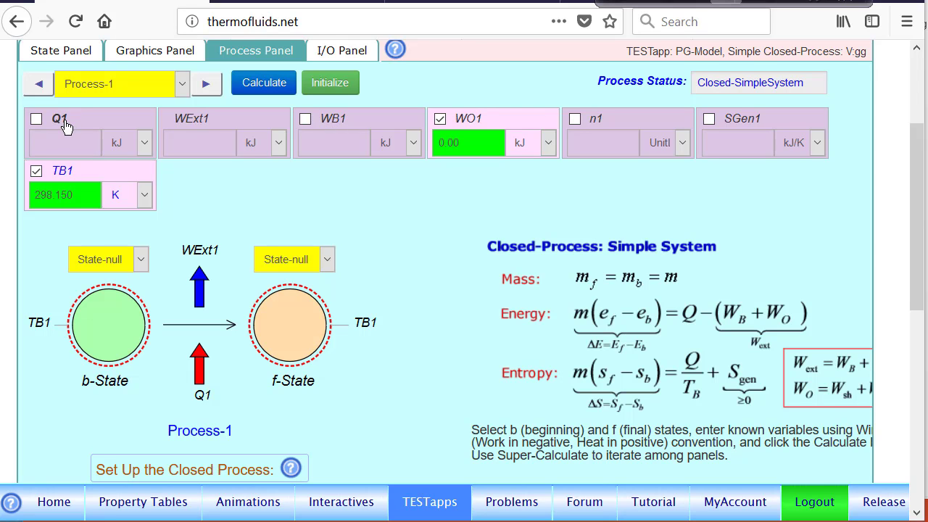
left_click_drag(915, 197, 915, 172)
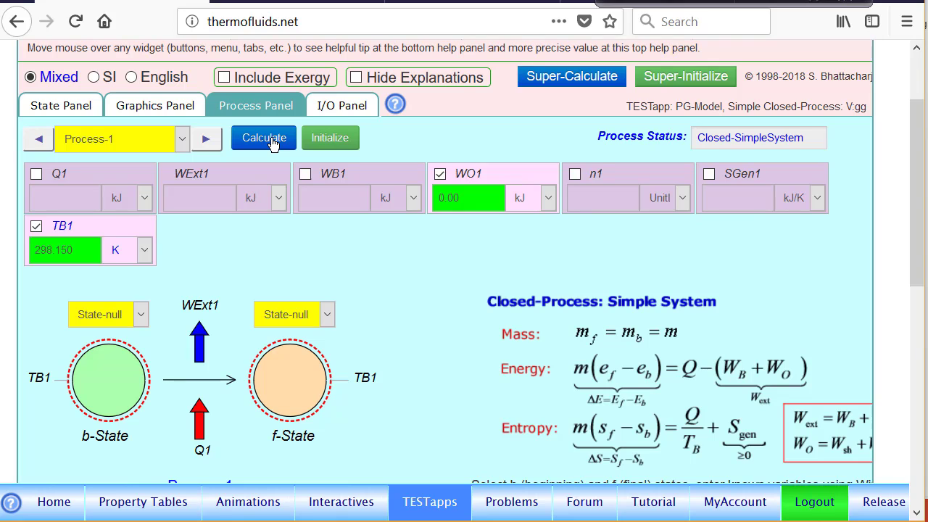
left_click(114, 313)
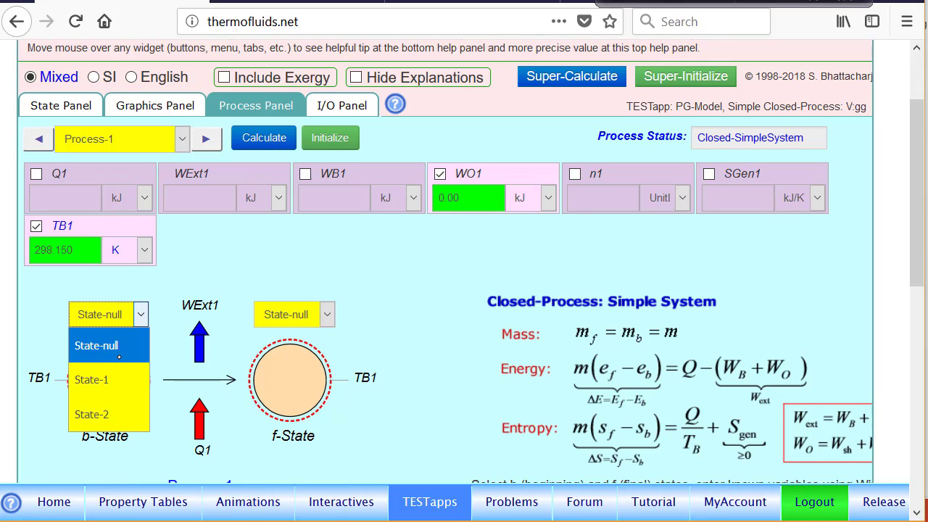
left_click(112, 379)
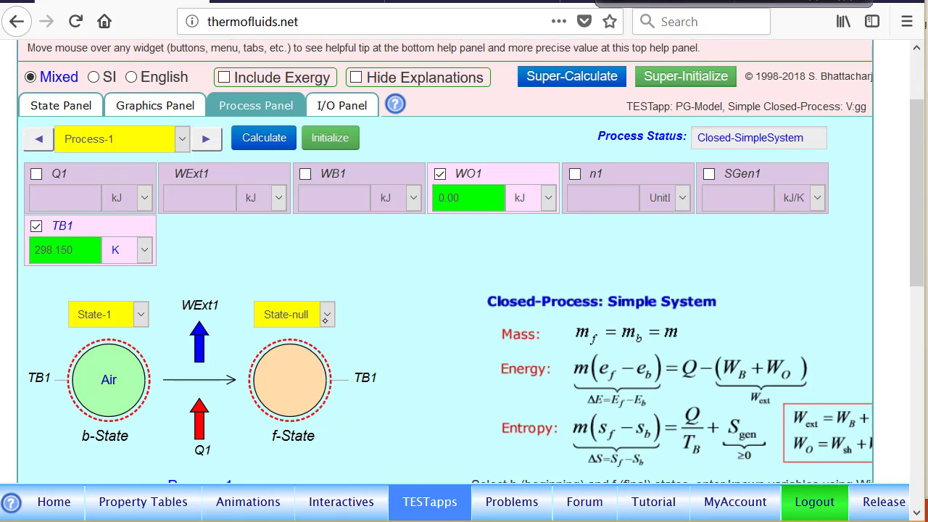
left_click(327, 316)
left_click(283, 412)
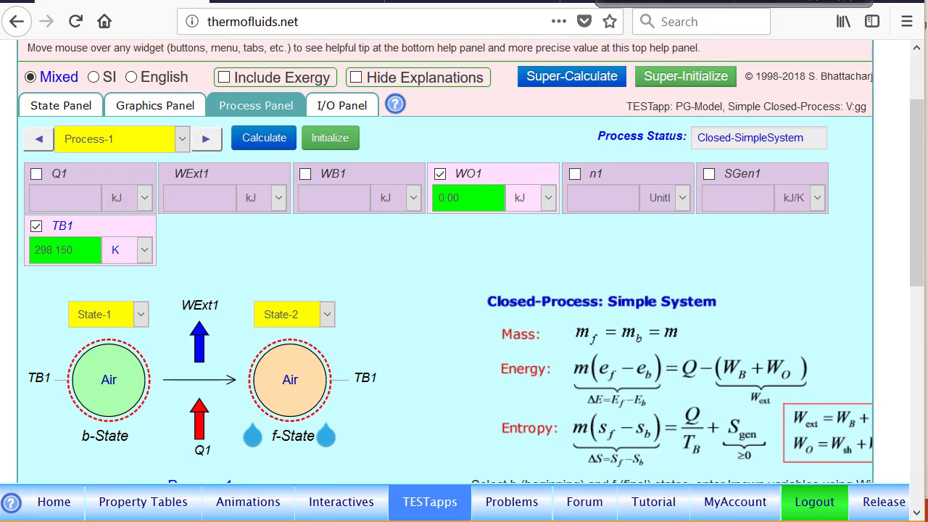
left_click(264, 142)
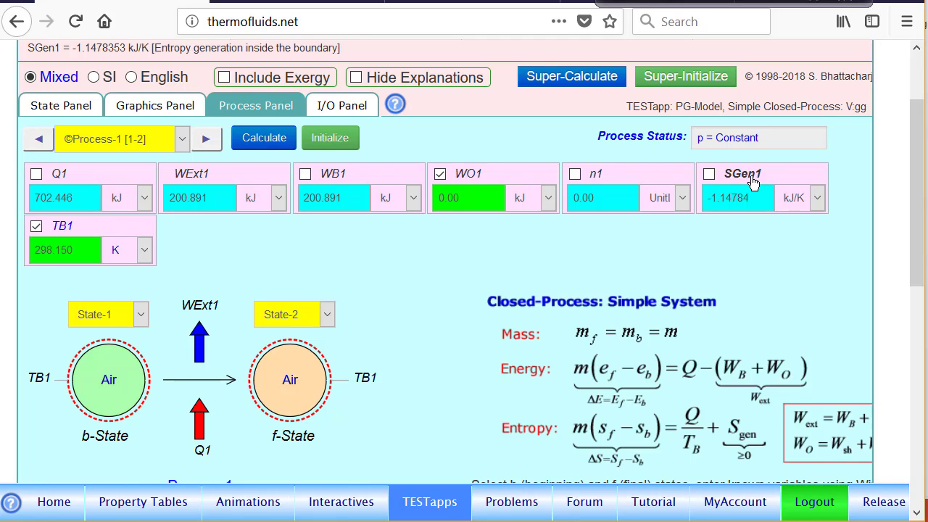
- Set the boundary temperature TB1 of Process-1 to 2000 K and recalculate the process
left_click(74, 229)
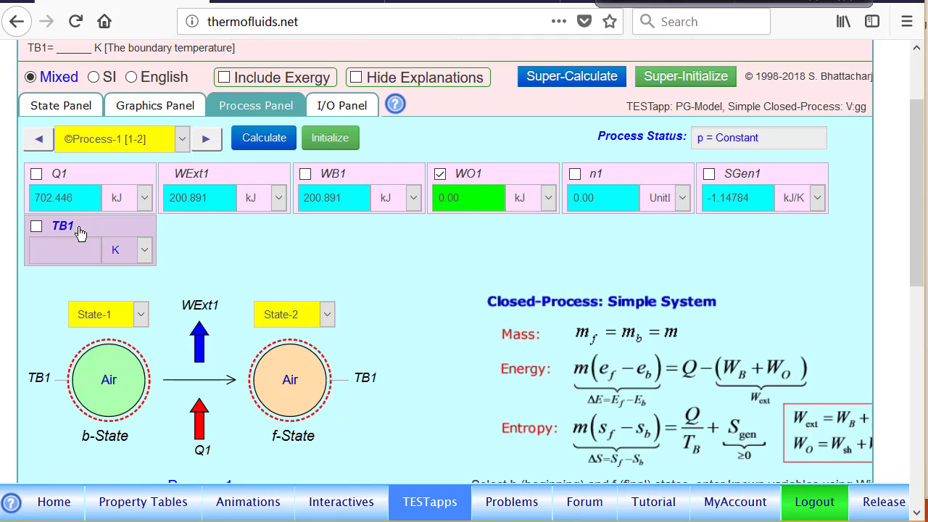
left_click(75, 230)
key("BackSpace")
key("BackSpace")
key("BackSpace")
key("BackSpace")
key("BackSpace")
key("BackSpace")
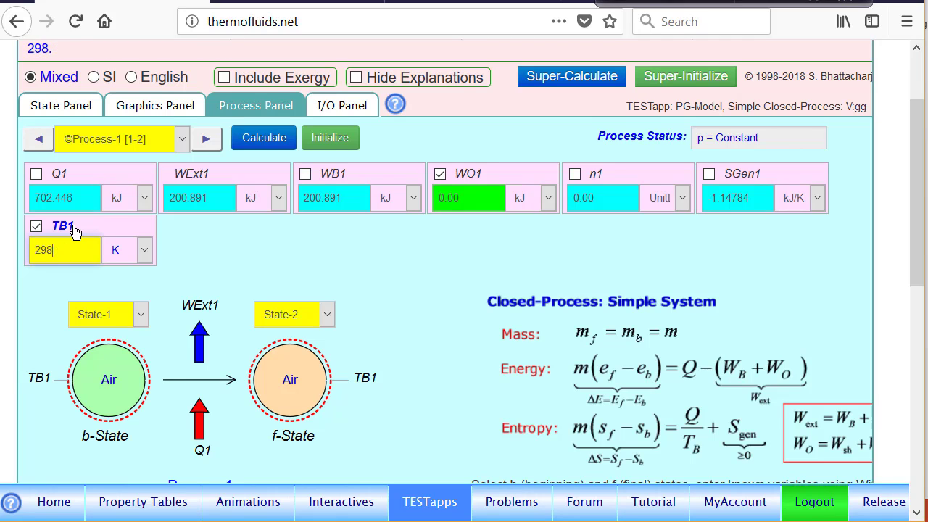
type("000")
key("Return")
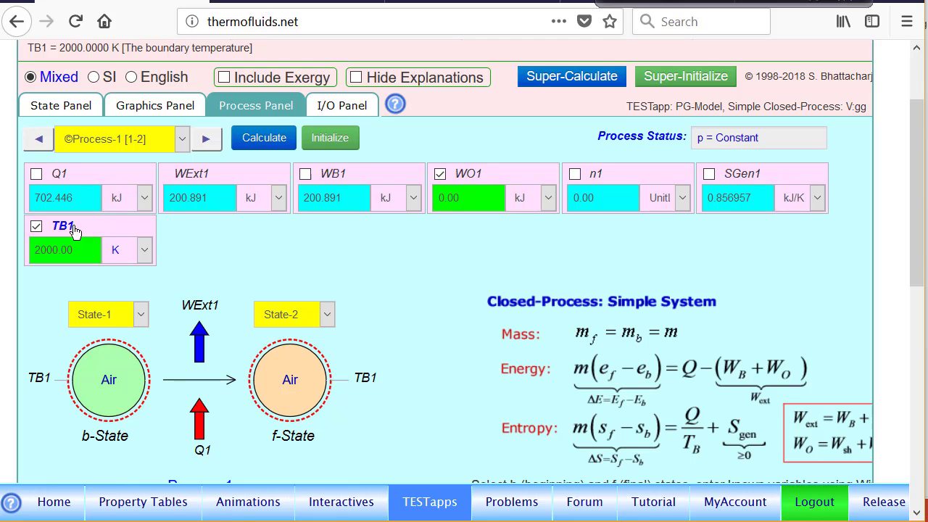
- Examine the entropy generation, boundary temperature, heat transfer and external work of Process-1
mouse_move(733, 205)
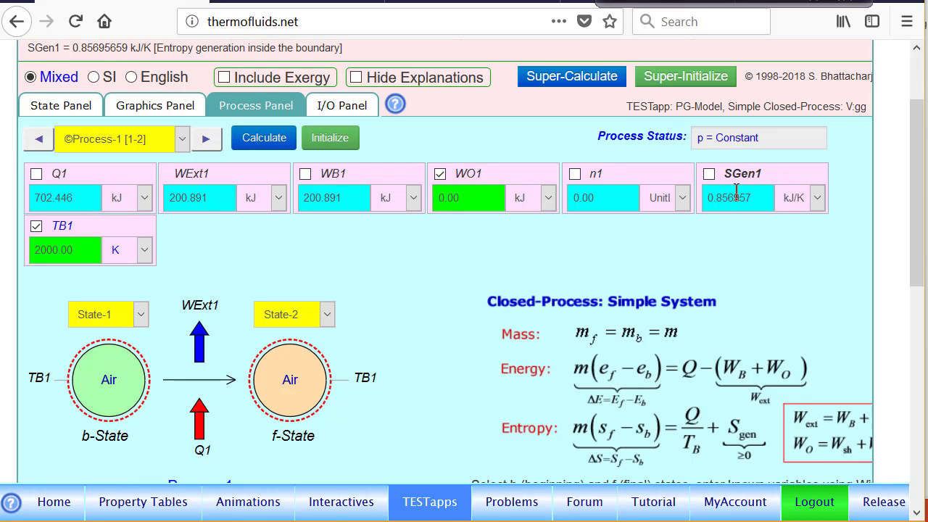
mouse_move(60, 241)
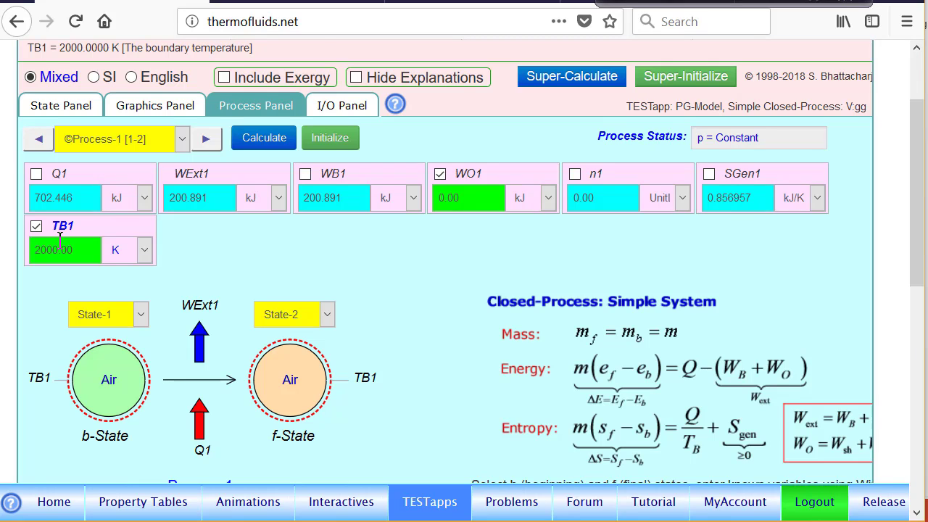
mouse_move(747, 190)
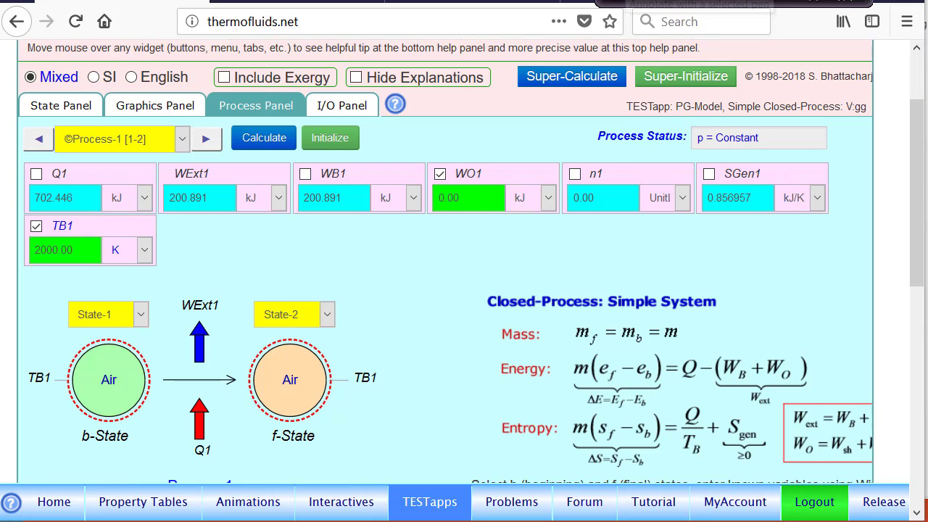
mouse_move(75, 168)
left_mouse_down()
mouse_move(37, 228)
mouse_move(75, 175)
left_mouse_up()
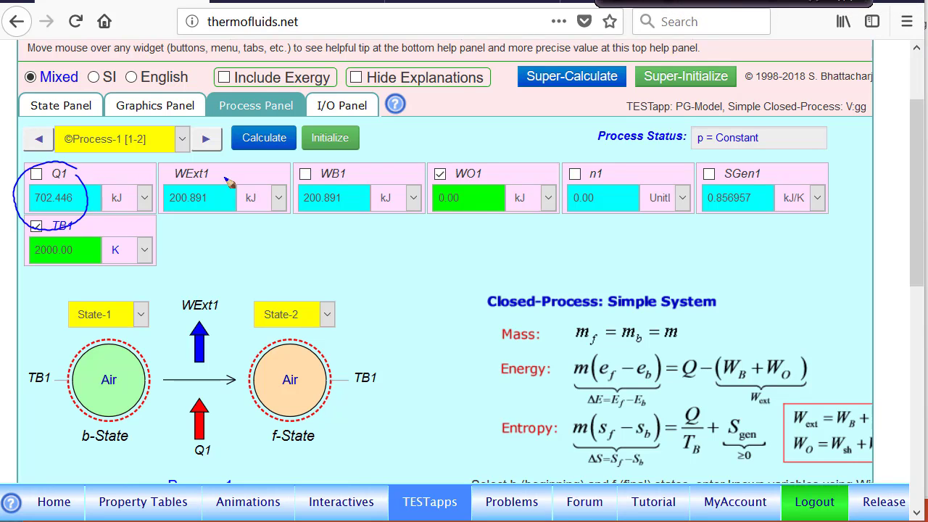
mouse_move(224, 158)
left_mouse_down()
mouse_move(160, 231)
mouse_move(229, 167)
left_mouse_up()
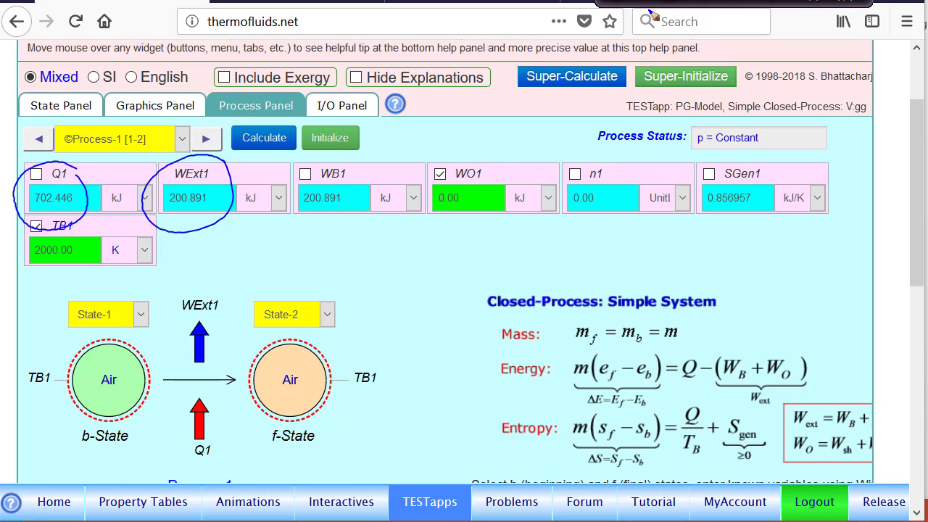
left_click(726, 2)
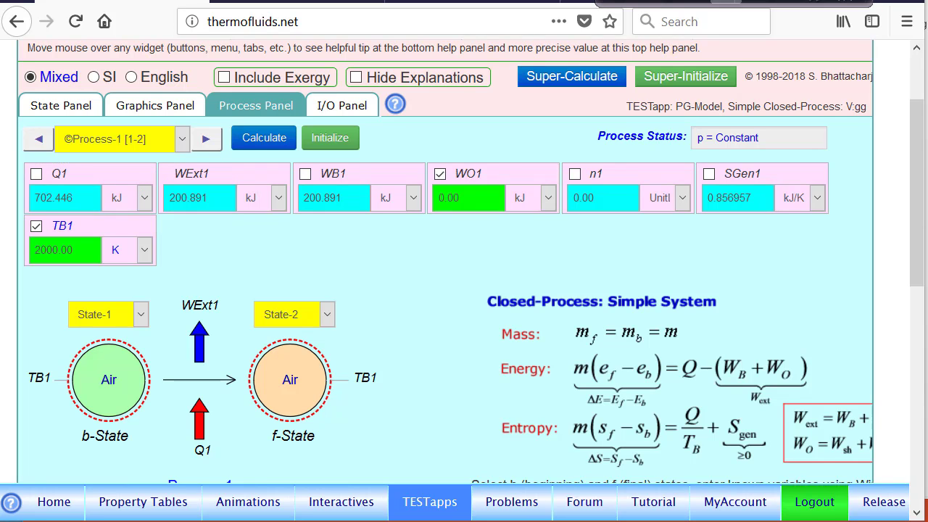
- Change the user-code variable to "Tfinal = 1500;" and evaluate it
left_click(342, 105)
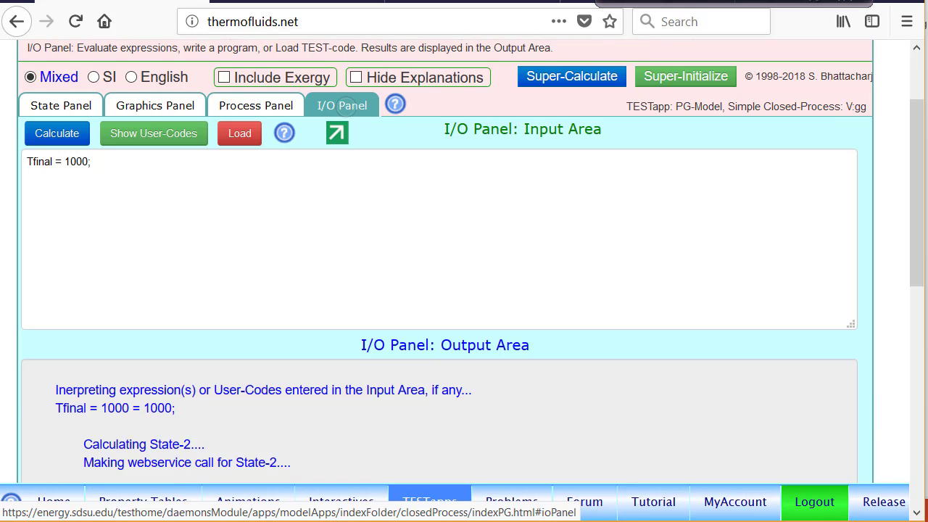
left_click(75, 160)
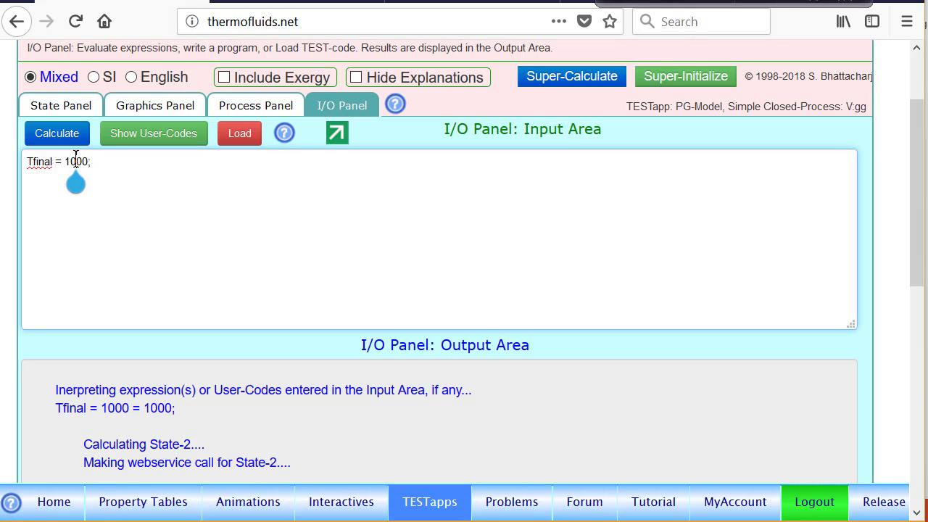
key("Delete")
type("5")
scroll(76, 161, "down", 2)
scroll(75, 161, "up", 1)
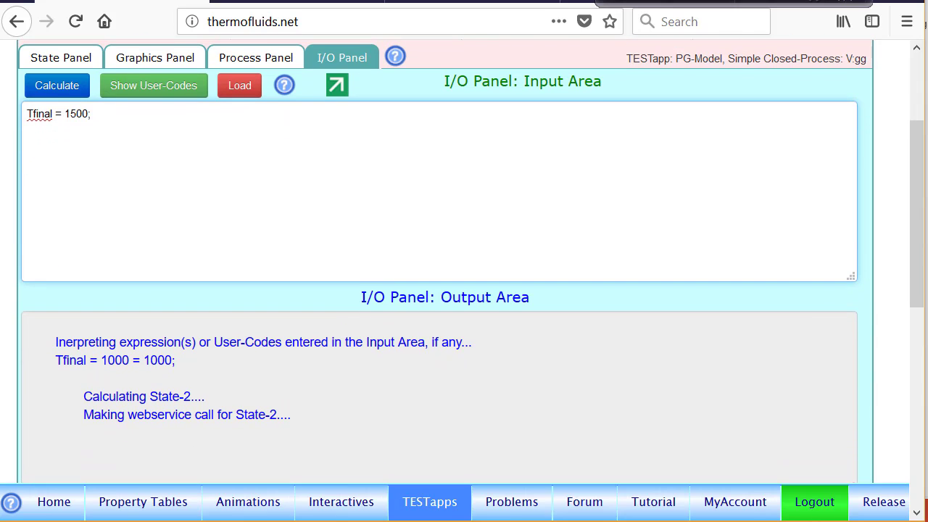
left_click(71, 88)
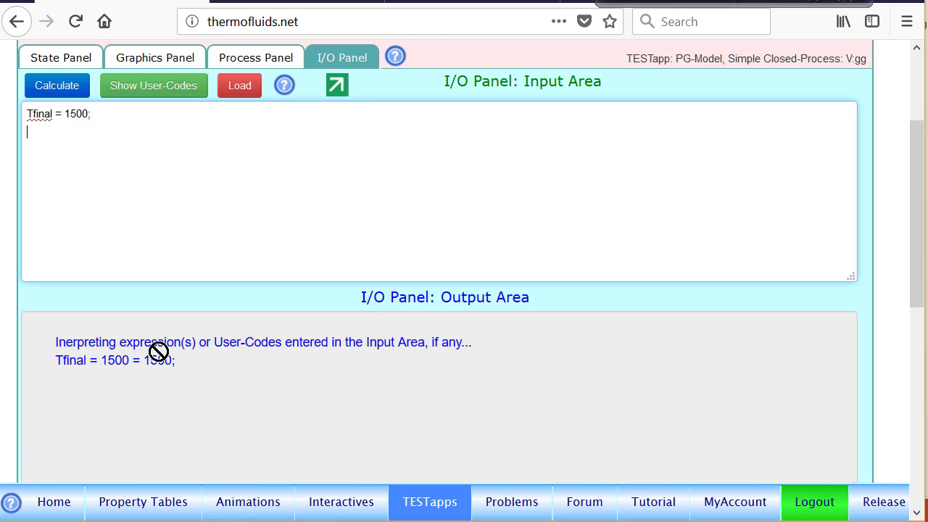
- Run Super-Calculate to update all states and processes, and display the results of Process-1
scroll(913, 196, "up", 3)
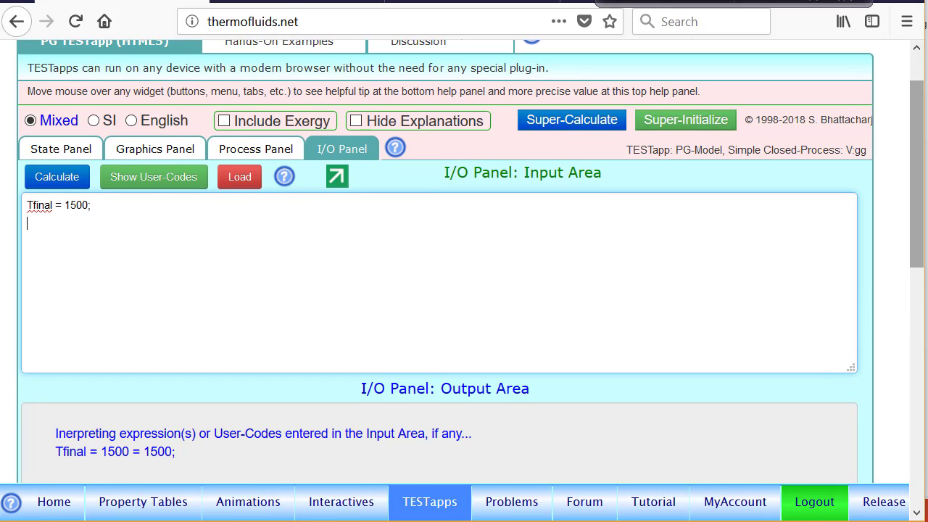
left_click(568, 123)
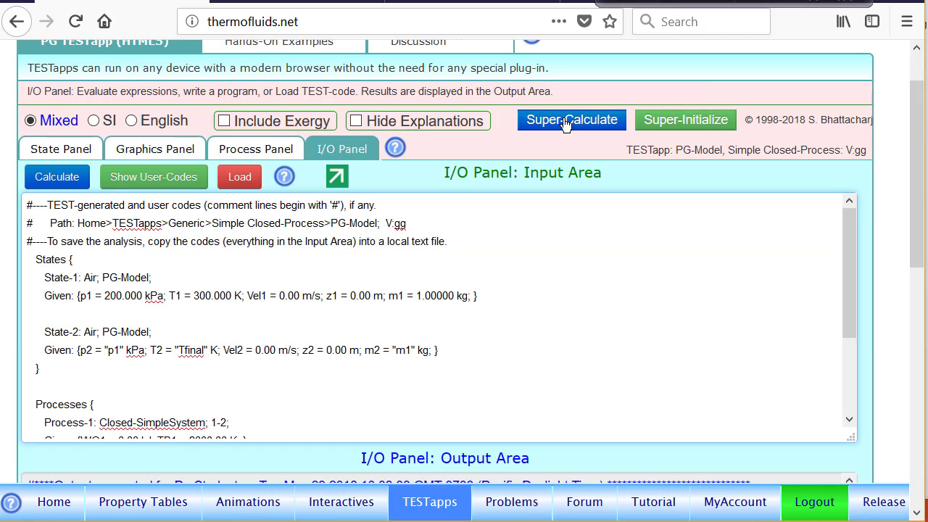
left_click(257, 151)
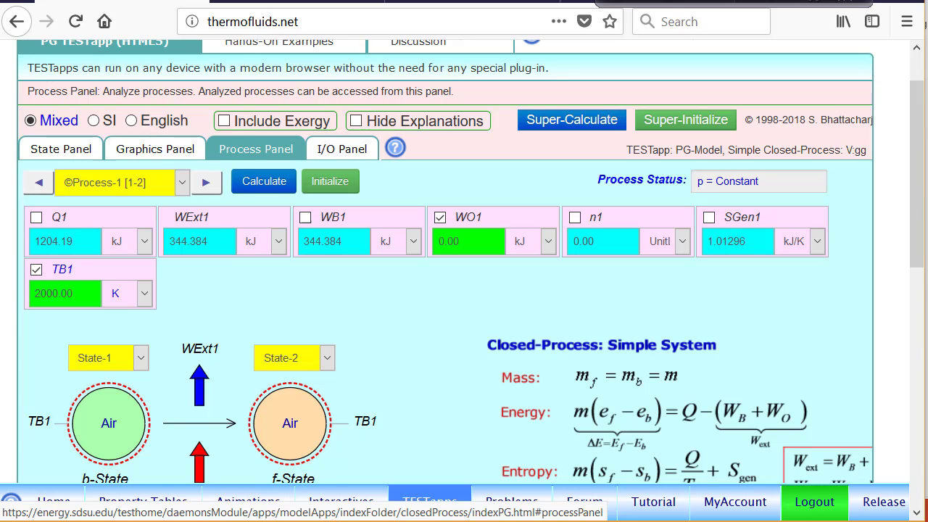